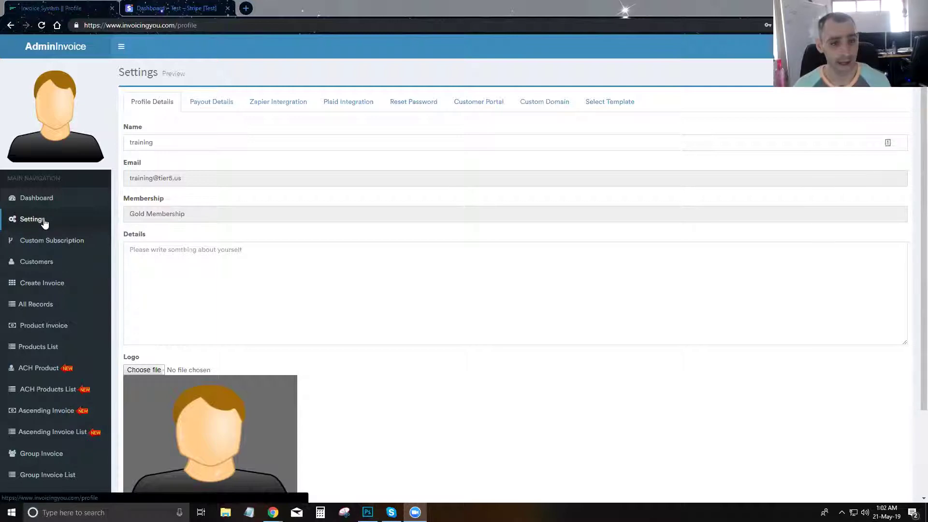
Show the Payout Details settings and focus the empty Stripe publishable and secret key fields.
{"action": "left_click", "coordinate": [213, 102]}
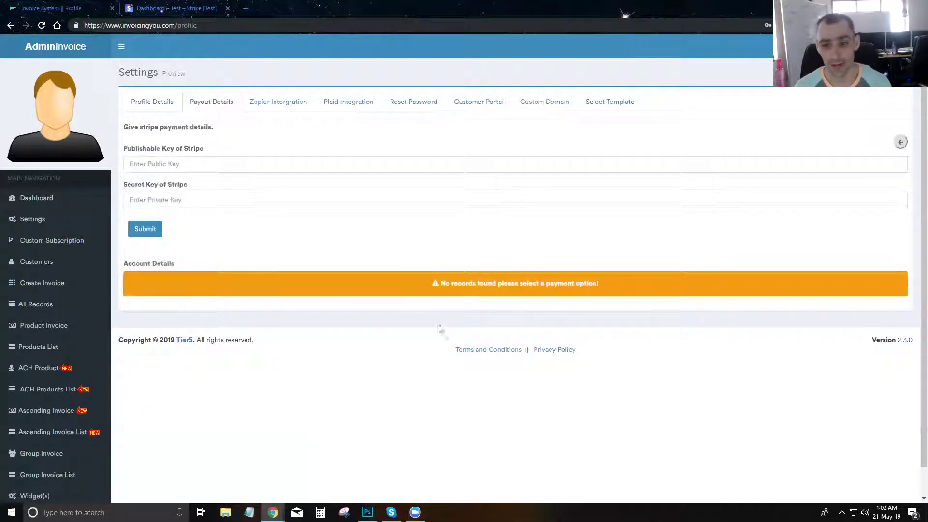
{"action": "left_click", "coordinate": [198, 165]}
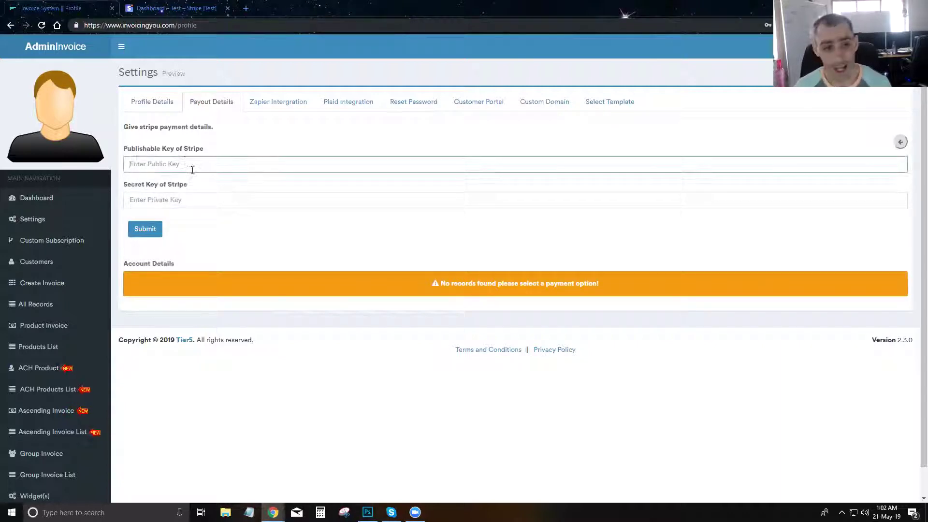
{"action": "key", "text": "Tab"}
{"action": "left_click", "coordinate": [188, 166]}
{"action": "left_click", "coordinate": [190, 198]}
{"action": "left_click", "coordinate": [198, 164]}
{"action": "left_click", "coordinate": [196, 193]}
{"action": "left_click", "coordinate": [230, 164]}
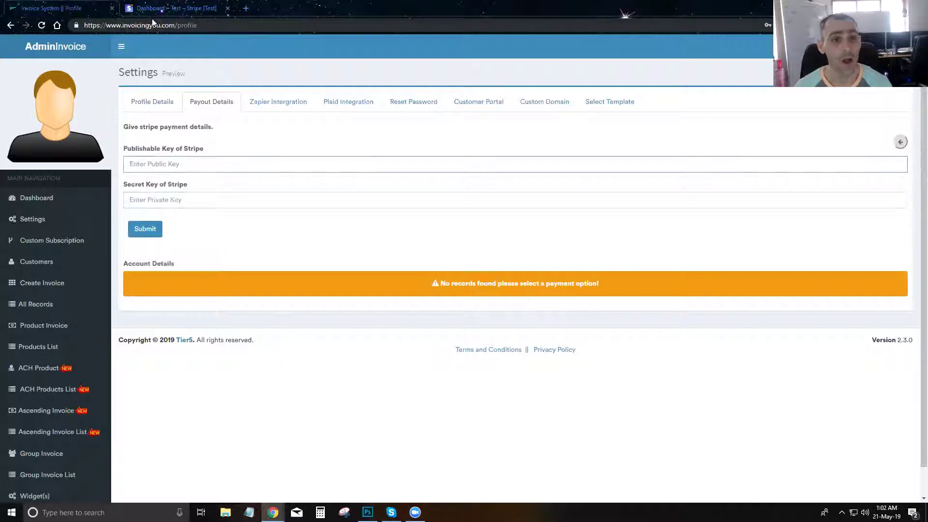
{"action": "left_click", "coordinate": [167, 7]}
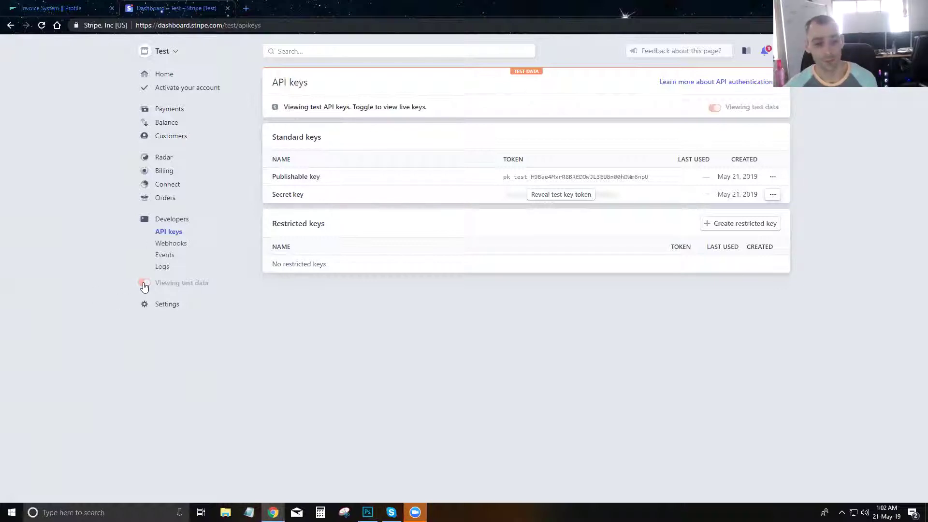
Copy the test publishable key from Stripe's Developers > API keys page for InvoicingYou.
{"action": "mouse_move", "coordinate": [143, 283]}
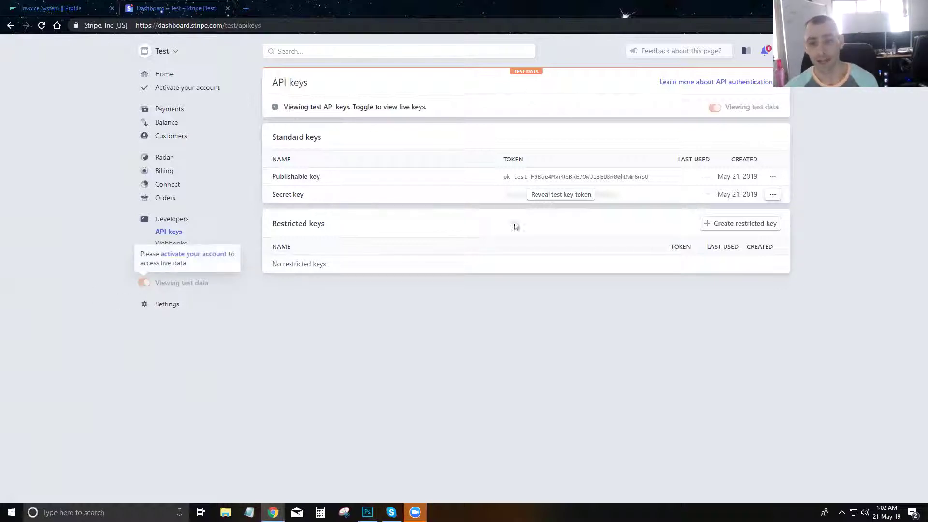
{"action": "double_click", "coordinate": [528, 176]}
{"action": "key", "text": "ctrl+c"}
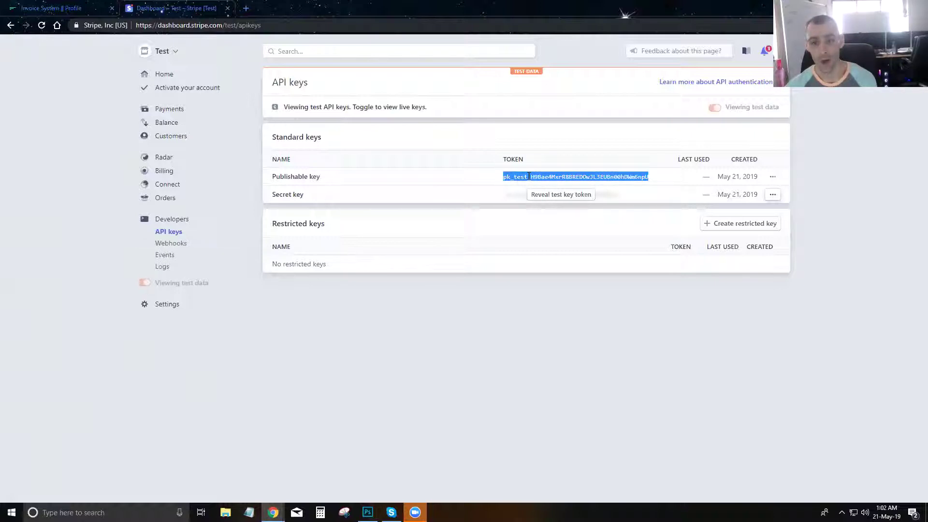
{"action": "left_click", "coordinate": [437, 373]}
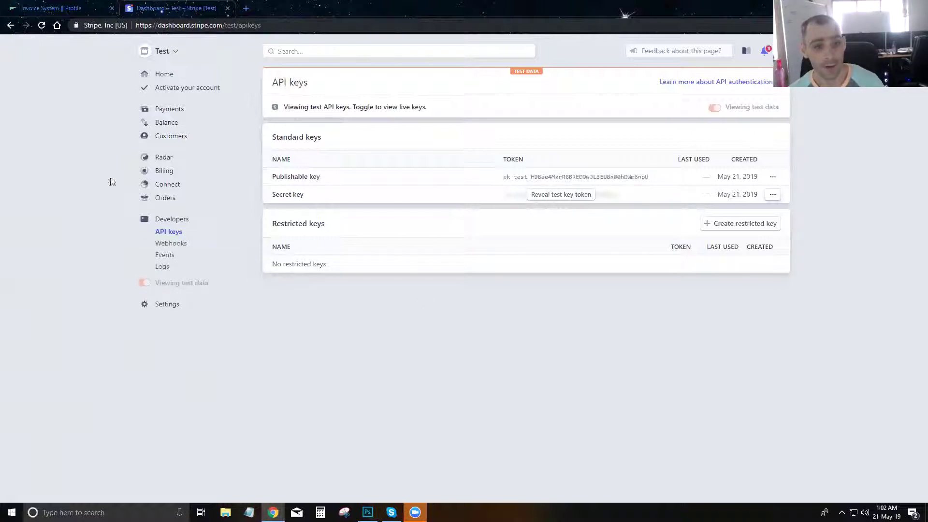
{"action": "left_click", "coordinate": [162, 76]}
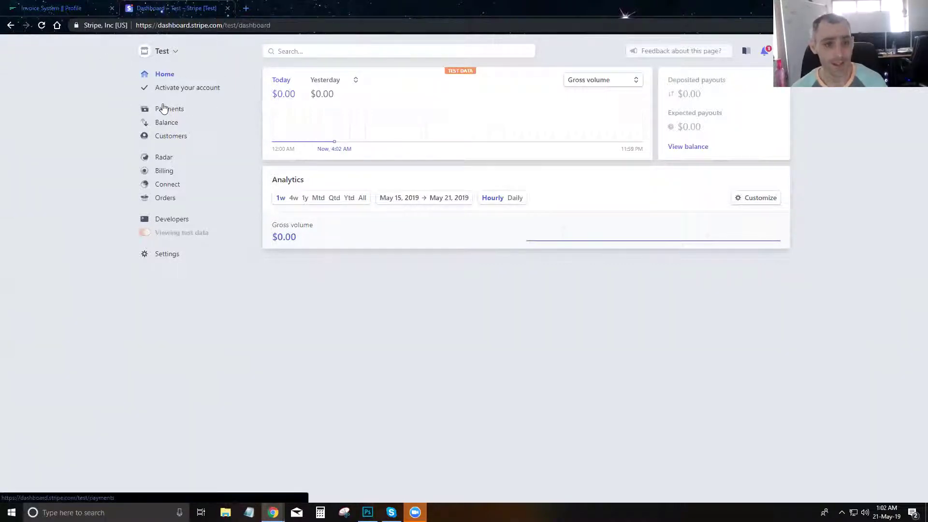
{"action": "left_click", "coordinate": [165, 220]}
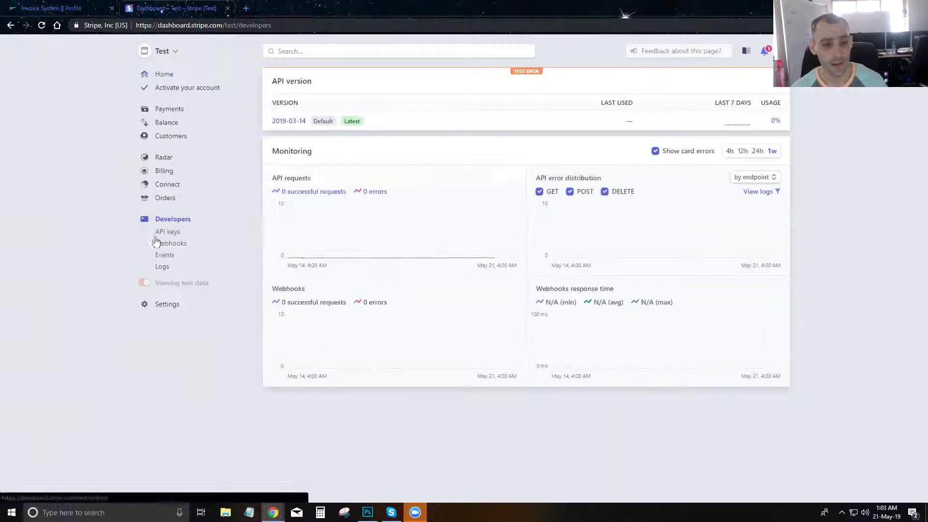
{"action": "left_click", "coordinate": [158, 234]}
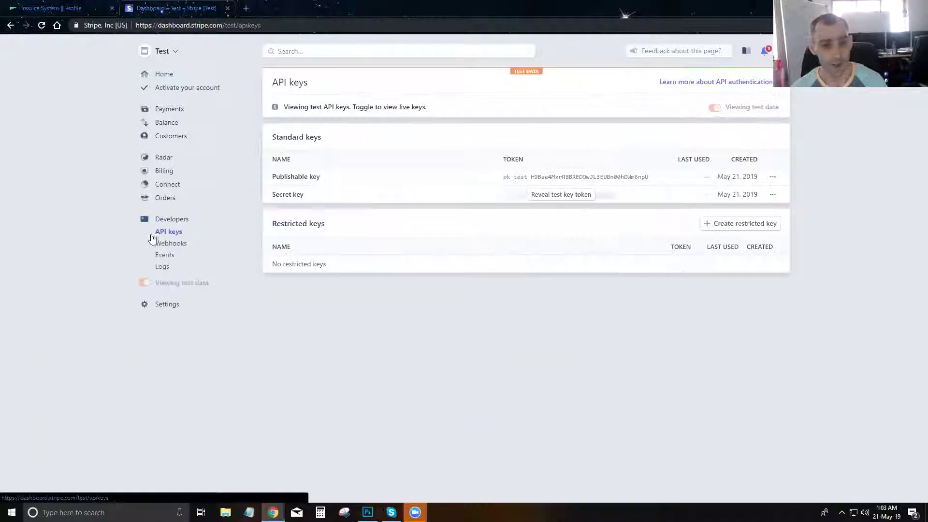
{"action": "left_click", "coordinate": [556, 176]}
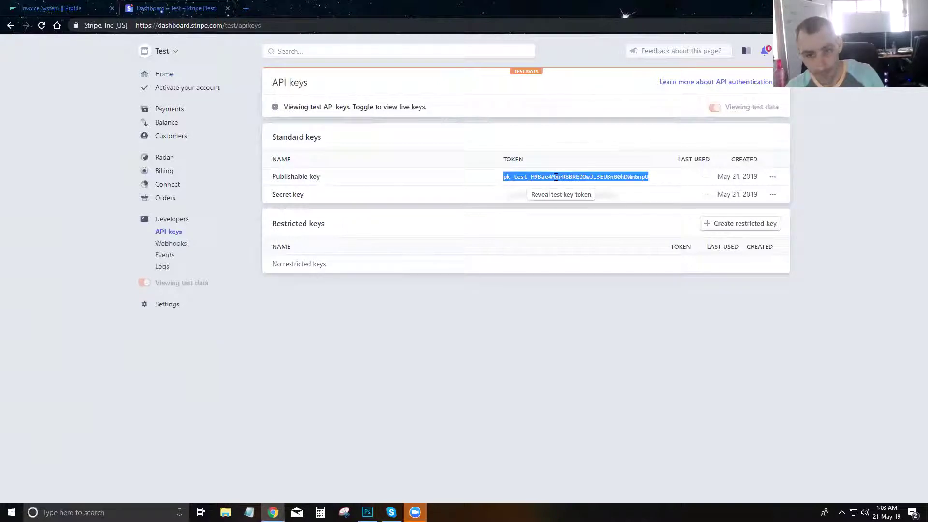
{"action": "left_click", "coordinate": [78, 8]}
Paste the publishable key, then reveal and copy Stripe's test secret key.
{"action": "key", "text": "ctrl+v"}
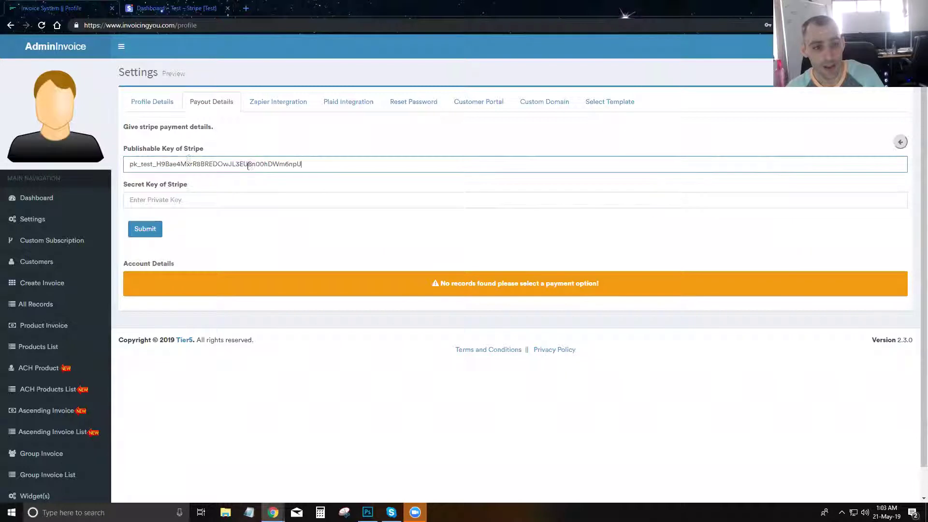
{"action": "left_click", "coordinate": [186, 4]}
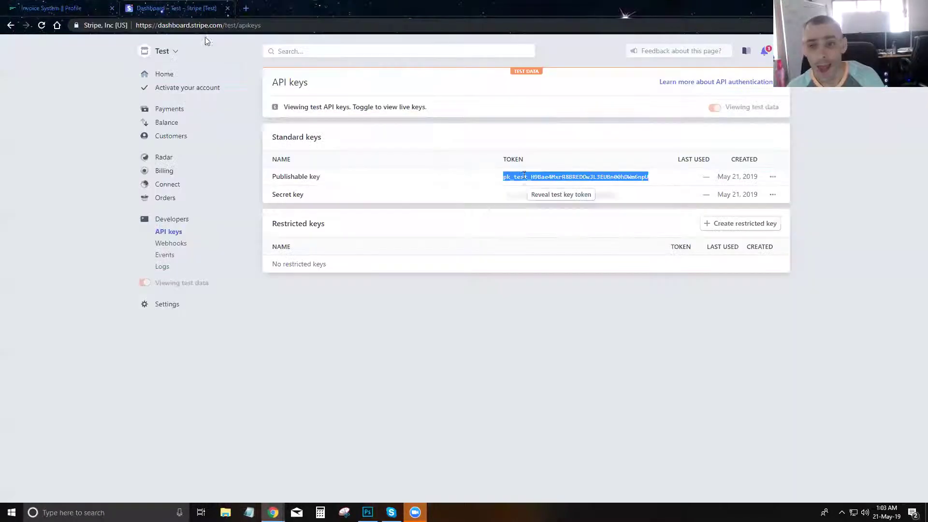
{"action": "left_click", "coordinate": [537, 195]}
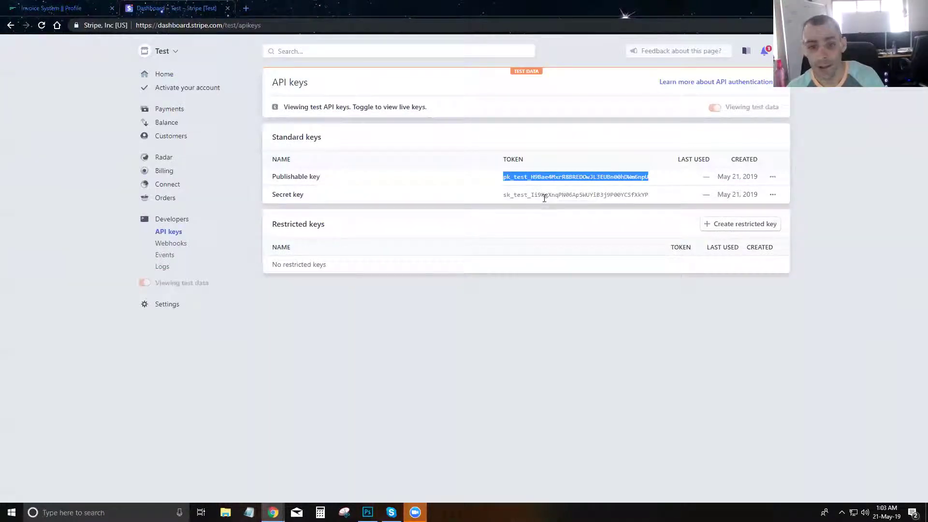
{"action": "left_click", "coordinate": [544, 198]}
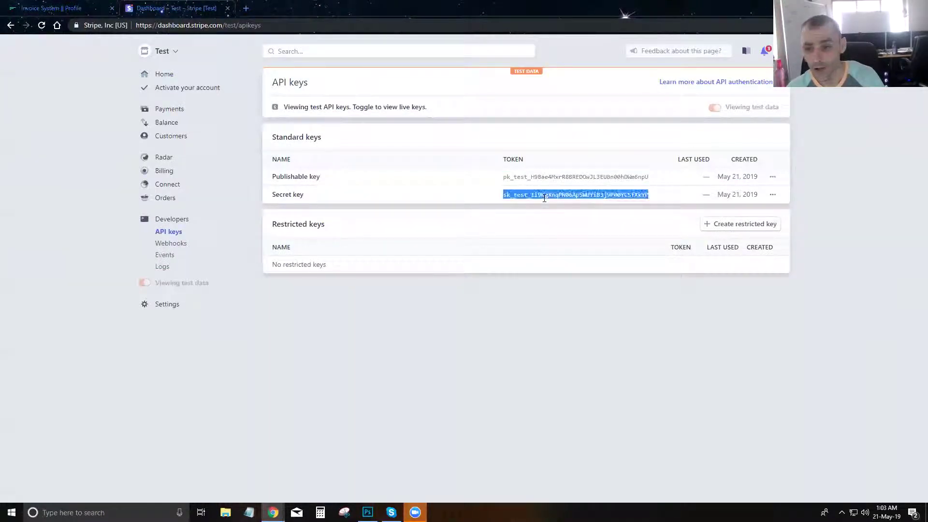
Paste the secret key into Secret Key of Stripe and submit both payout keys.
{"action": "left_click", "coordinate": [50, 8]}
{"action": "left_click", "coordinate": [240, 198]}
{"action": "key", "text": "ctrl+v"}
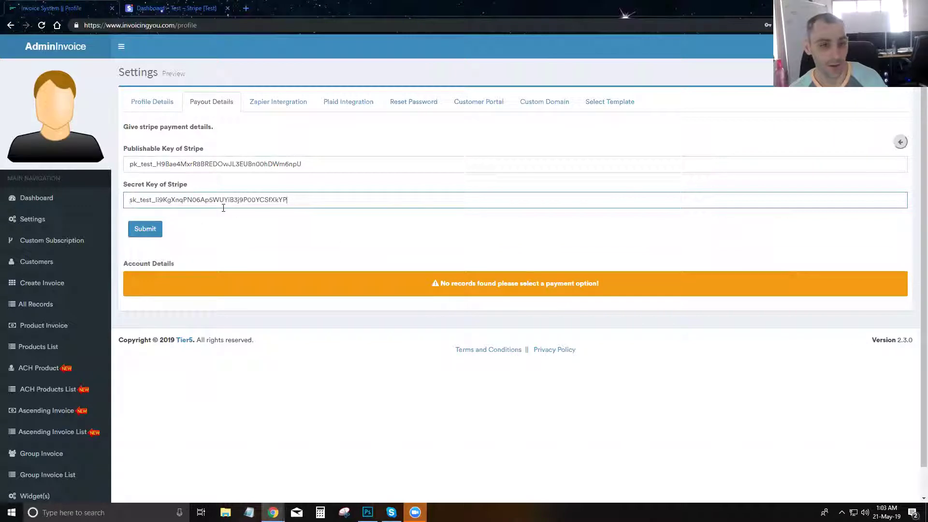
{"action": "left_click", "coordinate": [145, 229]}
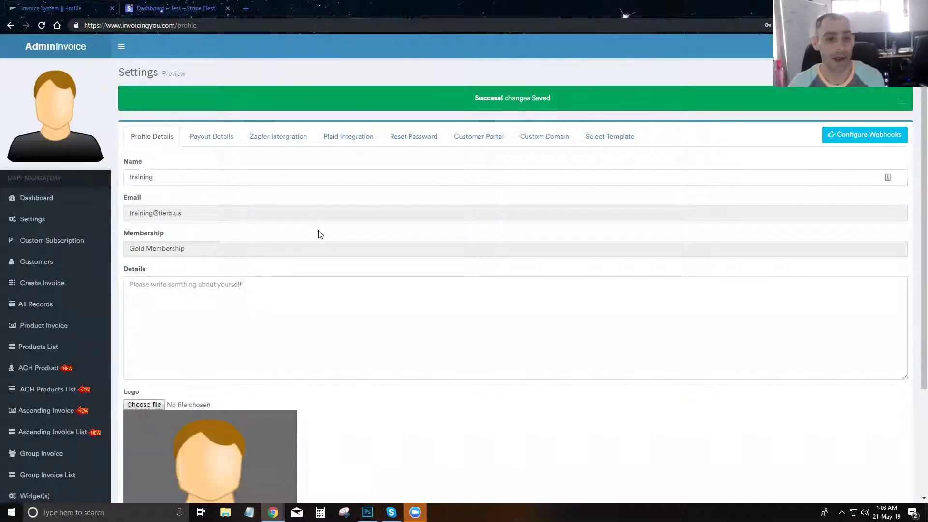
{"action": "left_click", "coordinate": [181, 8]}
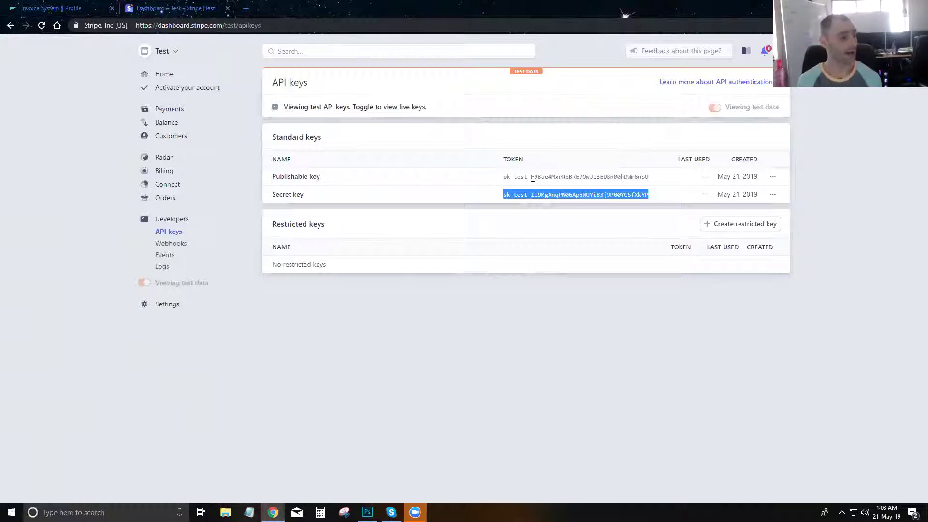
Reopen Payout Details and make the saved Stripe keys editable with Edit Keys.
{"action": "left_click", "coordinate": [54, 11]}
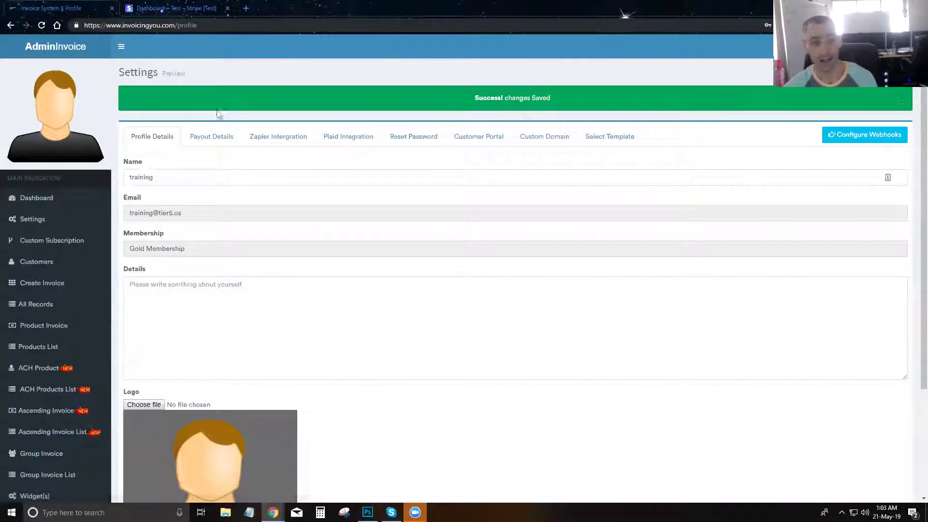
{"action": "left_click", "coordinate": [203, 136]}
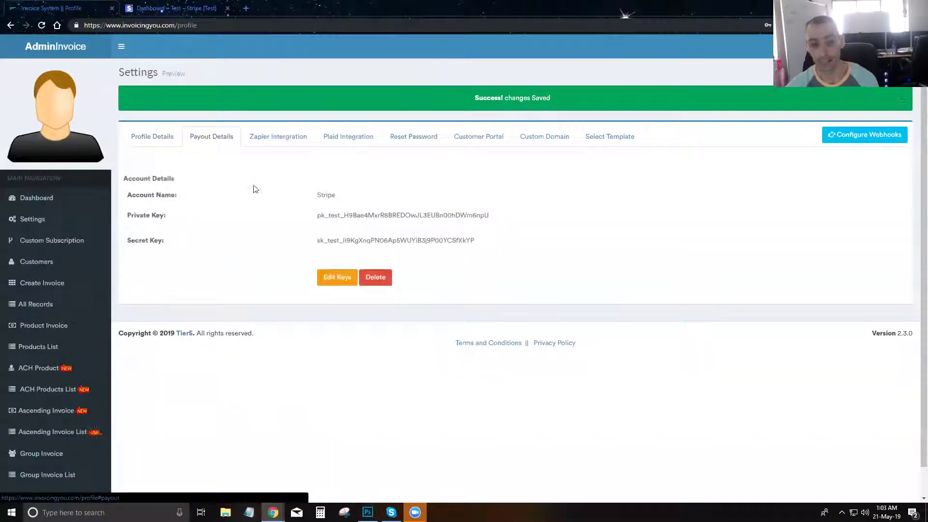
{"action": "left_click", "coordinate": [323, 281]}
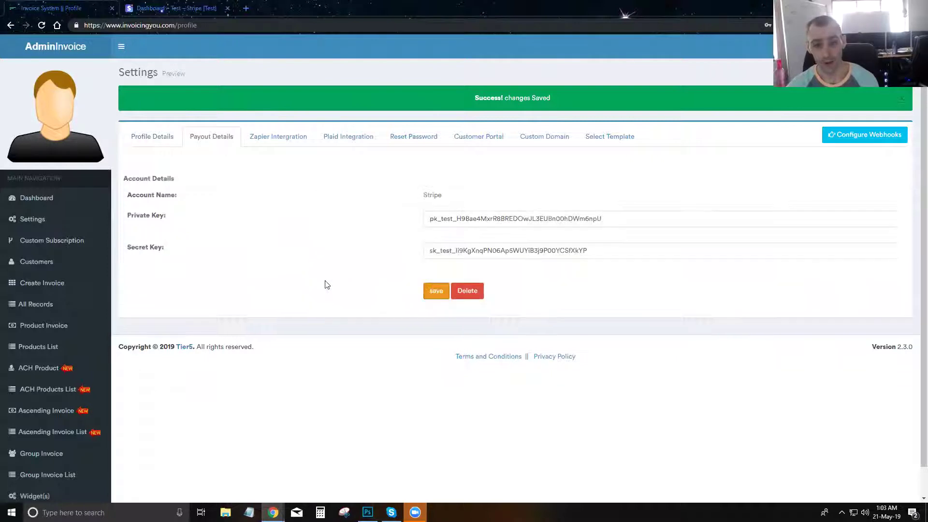
Switch the Stripe Dashboard to the ClicktoCall account.
{"action": "left_click", "coordinate": [192, 8]}
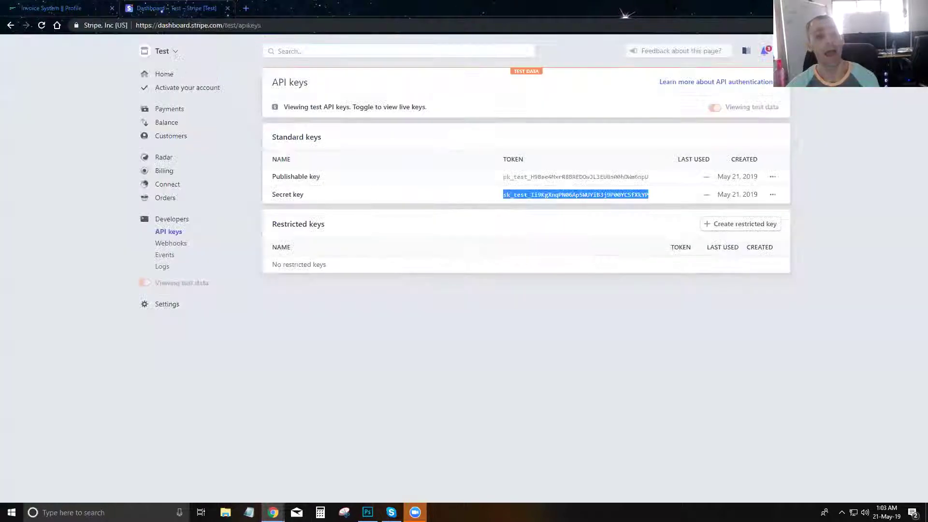
{"action": "mouse_move", "coordinate": [140, 286]}
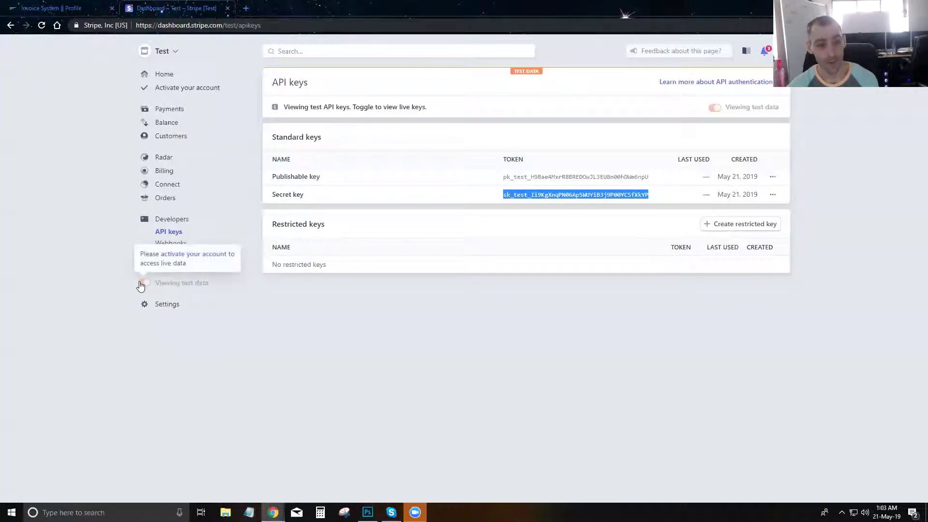
{"action": "left_click", "coordinate": [166, 51]}
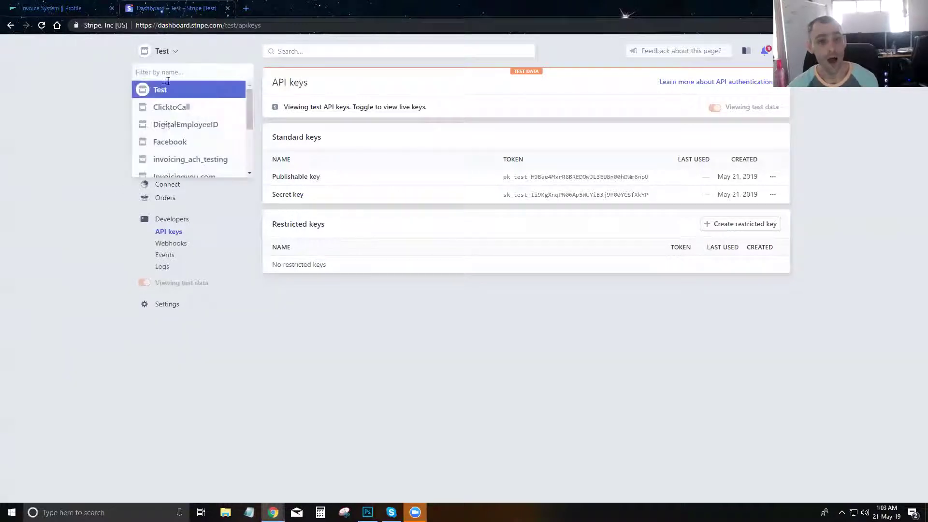
{"action": "left_click", "coordinate": [169, 109]}
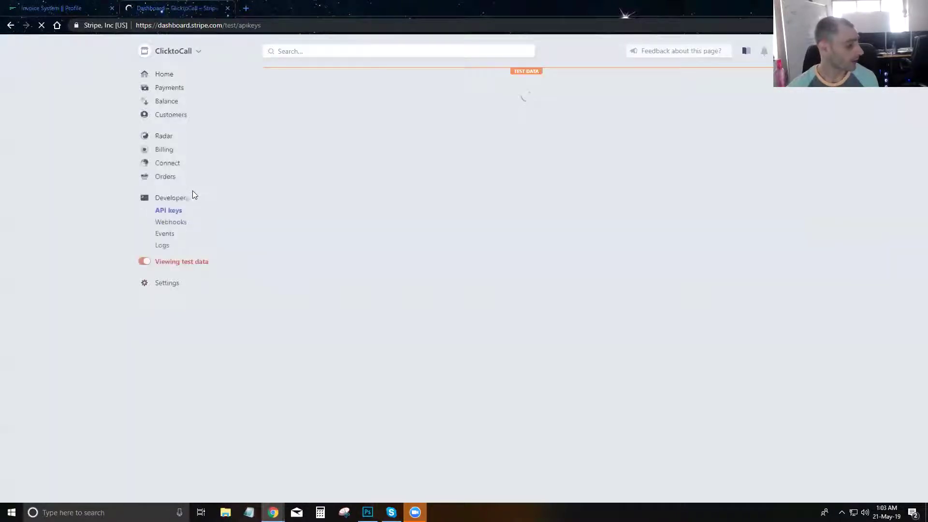
Show ClicktoCall's live API keys and select the second live publishable key.
{"action": "left_click", "coordinate": [143, 262]}
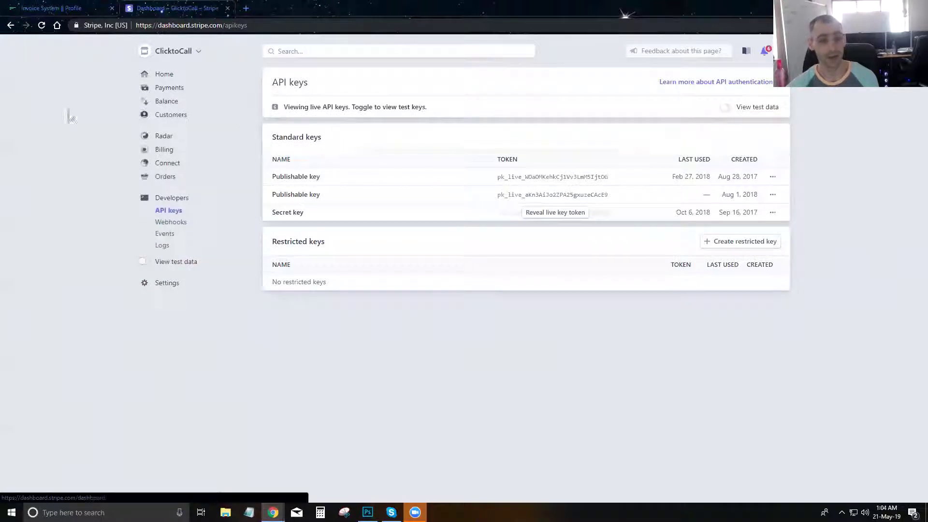
{"action": "left_click", "coordinate": [145, 262]}
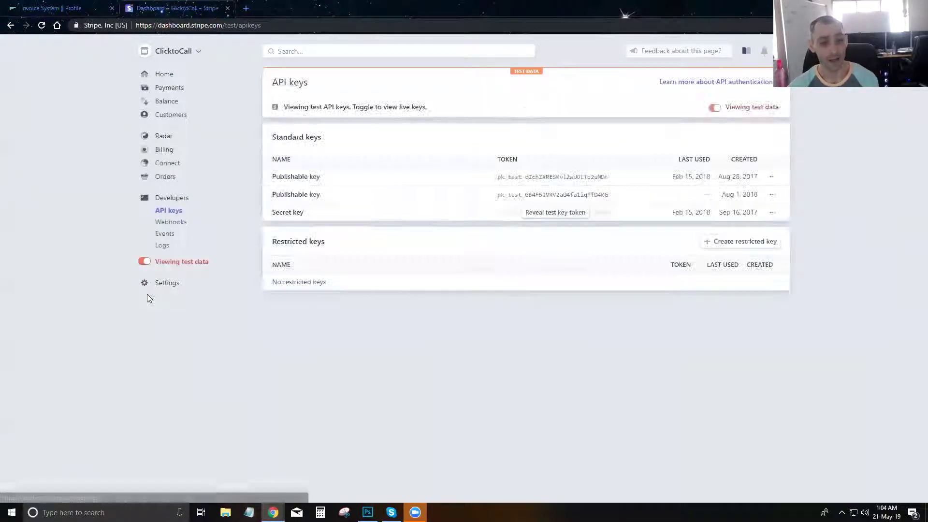
{"action": "left_click", "coordinate": [143, 265]}
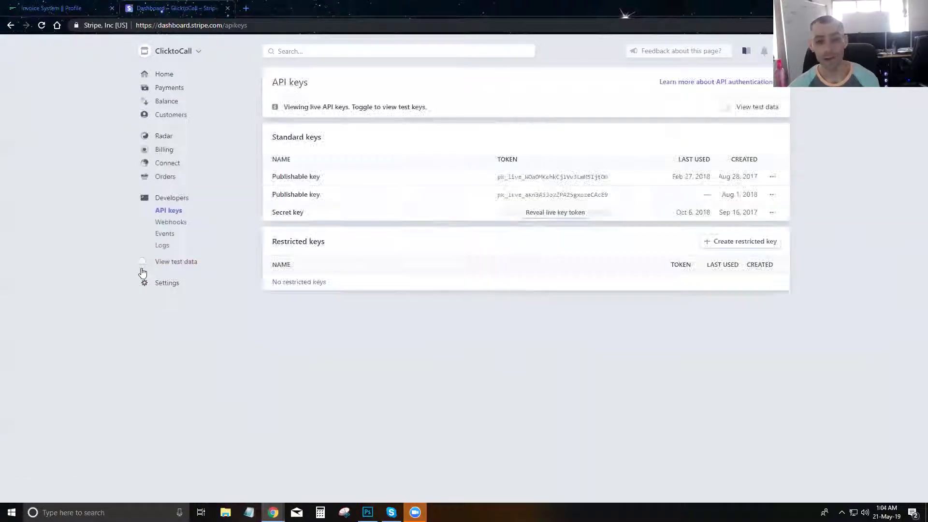
{"action": "double_click", "coordinate": [535, 194]}
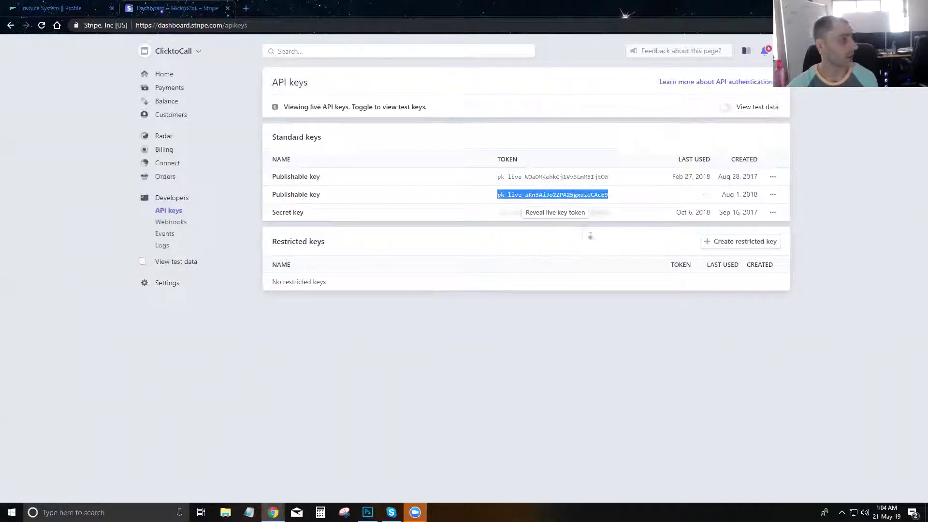
{"action": "left_click", "coordinate": [54, 8]}
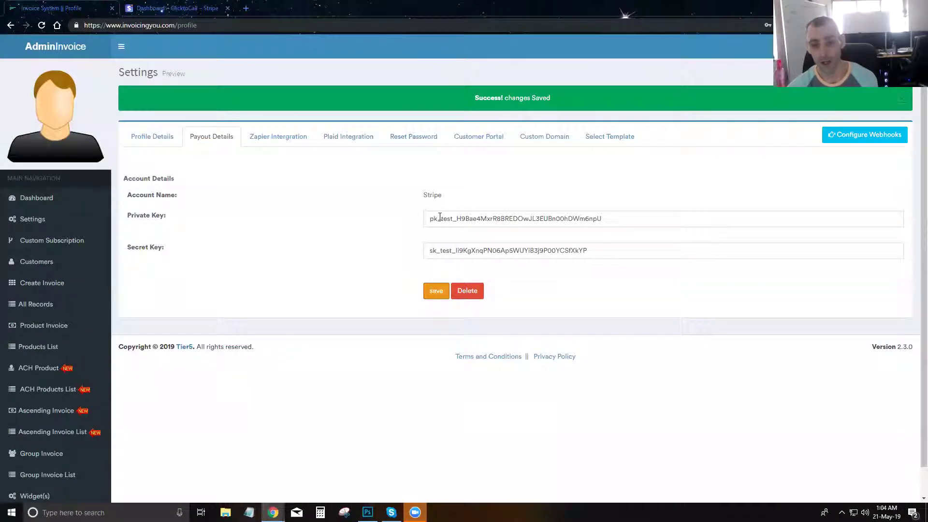
Select the current Private Key value in InvoicingYou for replacement.
{"action": "double_click", "coordinate": [440, 217]}
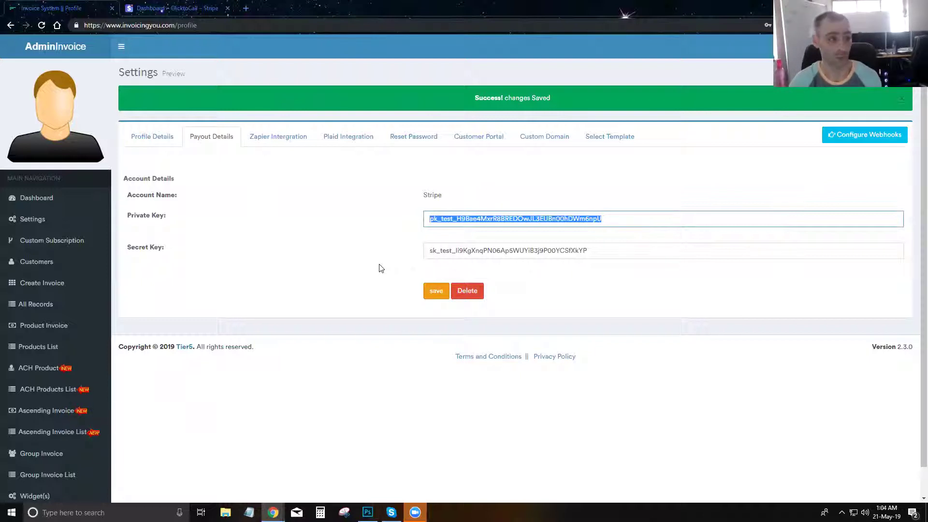
{"action": "left_click", "coordinate": [202, 5]}
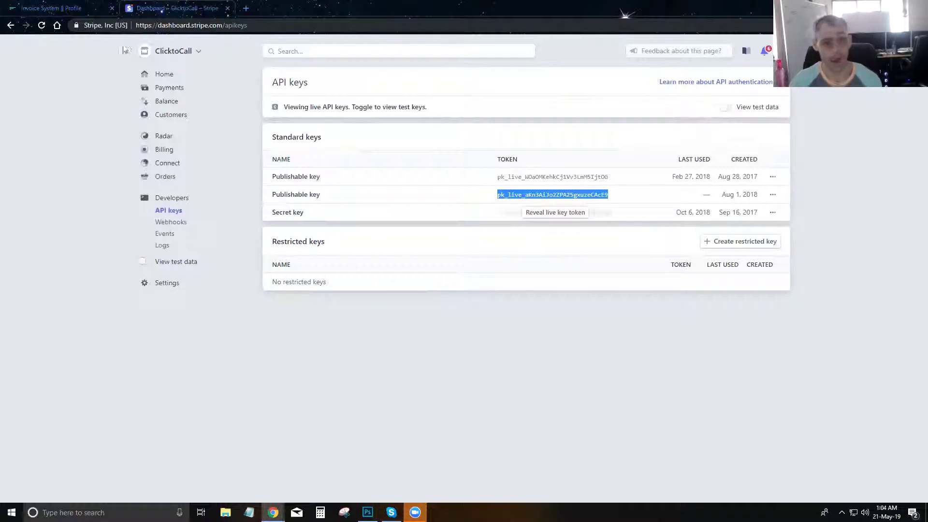
Switch Stripe back to the Test account and save the edited InvoicingYou payout keys.
{"action": "left_click", "coordinate": [171, 56]}
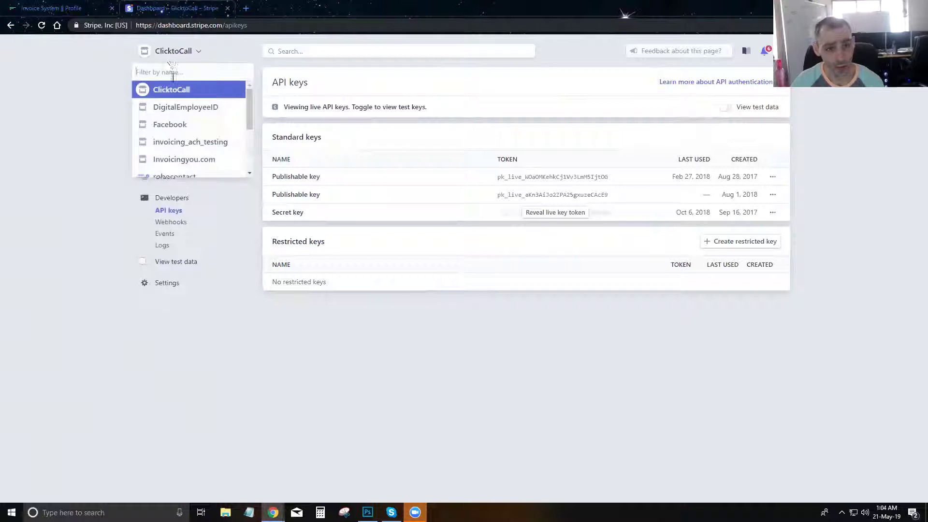
{"action": "scroll", "coordinate": [173, 106], "scroll_direction": "down", "scroll_amount": 3}
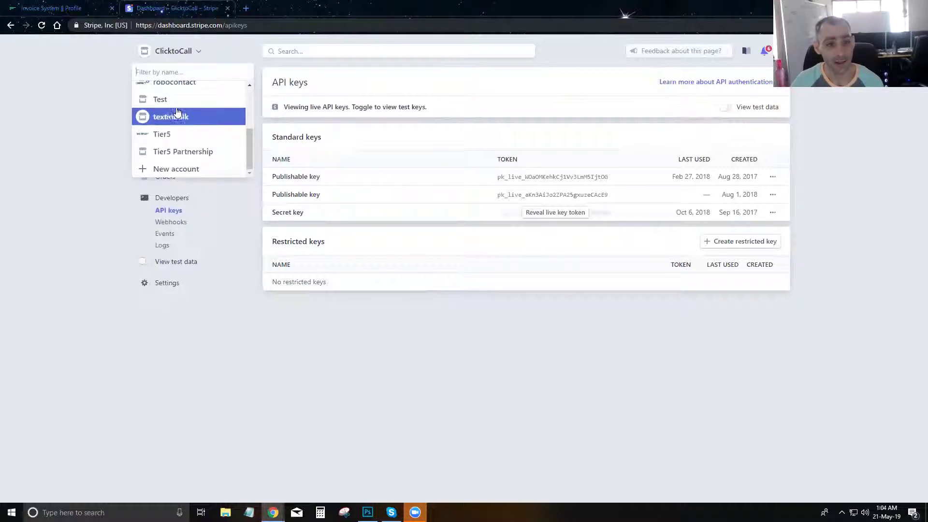
{"action": "left_click", "coordinate": [177, 114]}
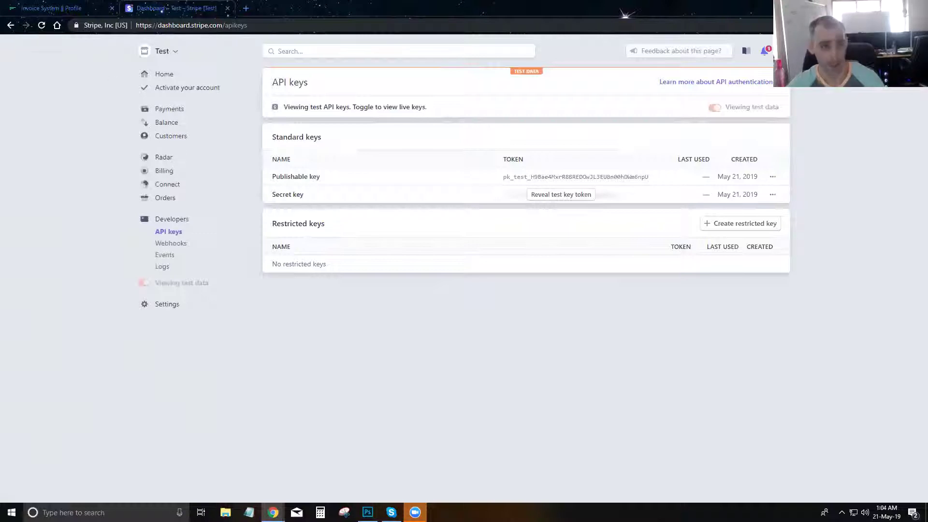
{"action": "left_click", "coordinate": [75, 10]}
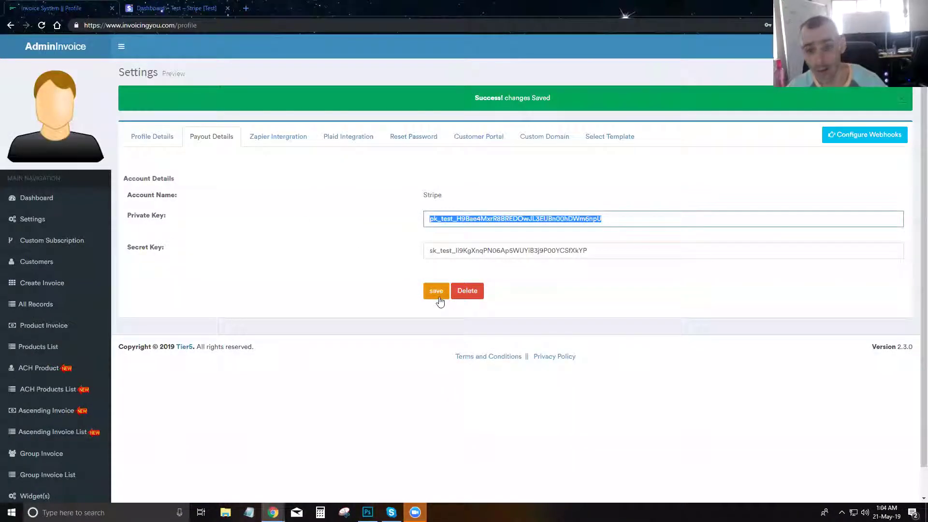
{"action": "left_click", "coordinate": [437, 296]}
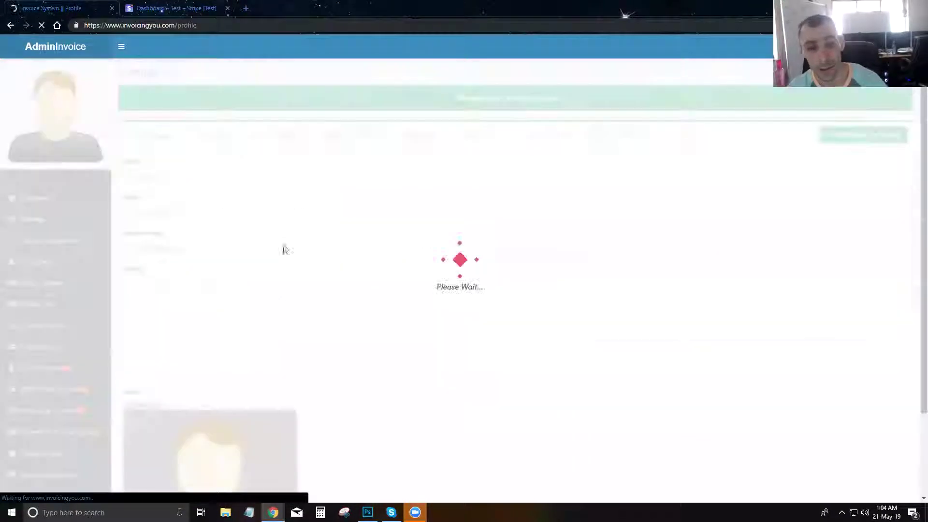